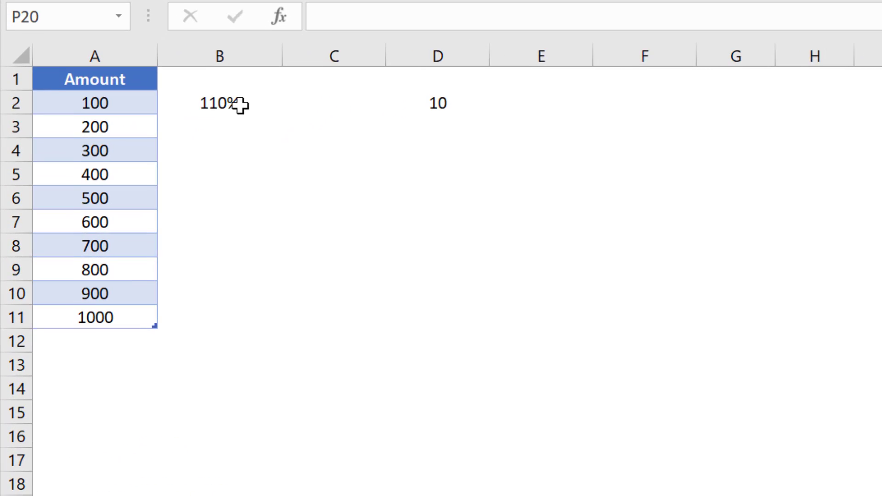
# Step: Multiply Amounts A2:A11 by B2's 110% with a values-only Paste Special Multiply
pyautogui.click(240, 105)
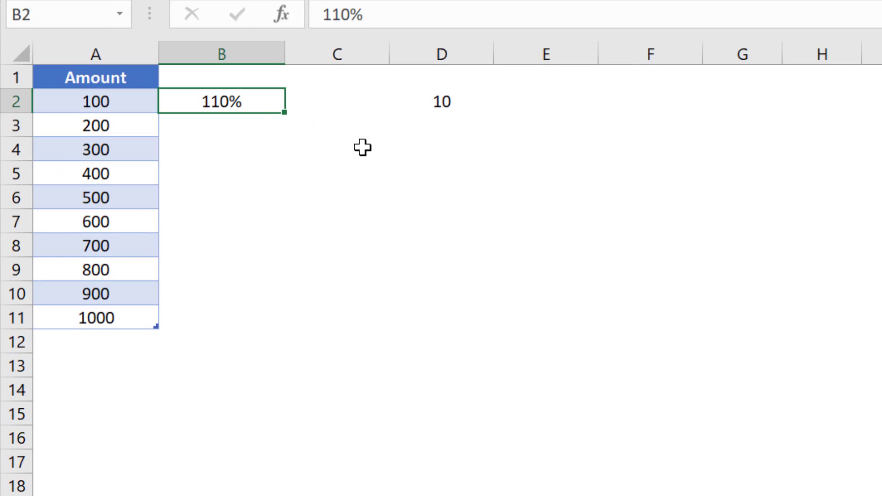
pyautogui.hotkey('ctrl', 'c')
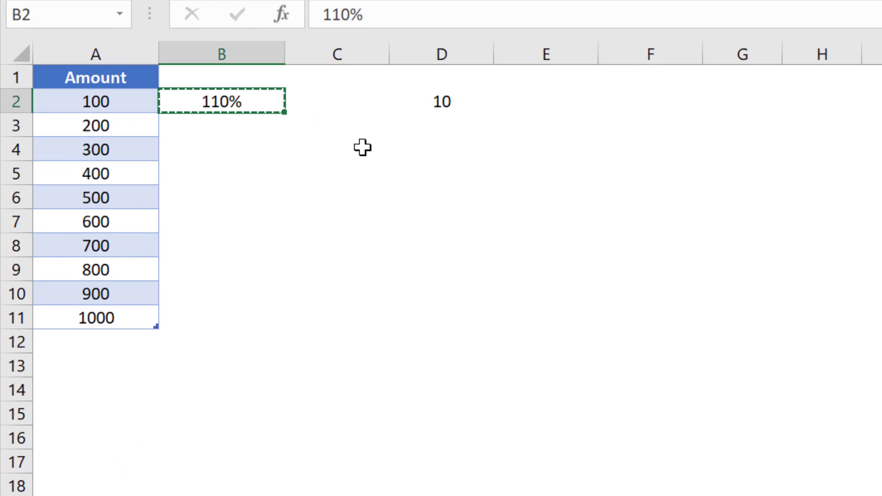
pyautogui.moveTo(134, 104); pyautogui.dragTo(104, 317)
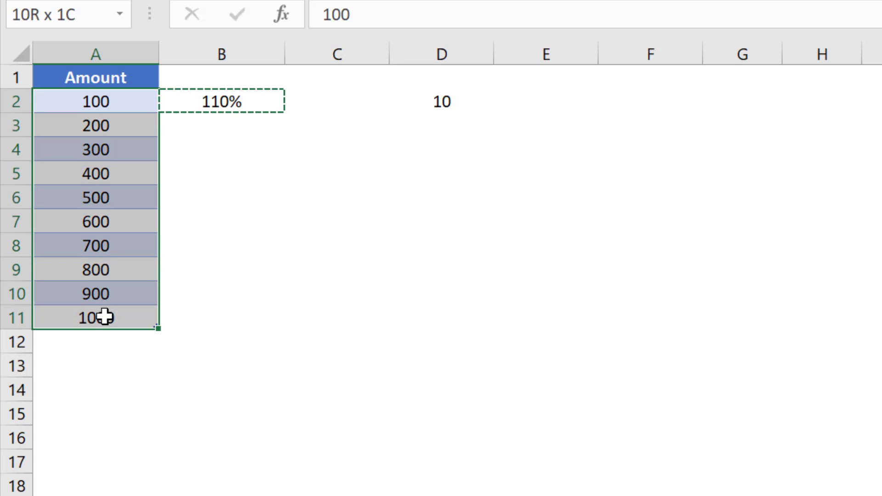
pyautogui.rightClick(105, 317)
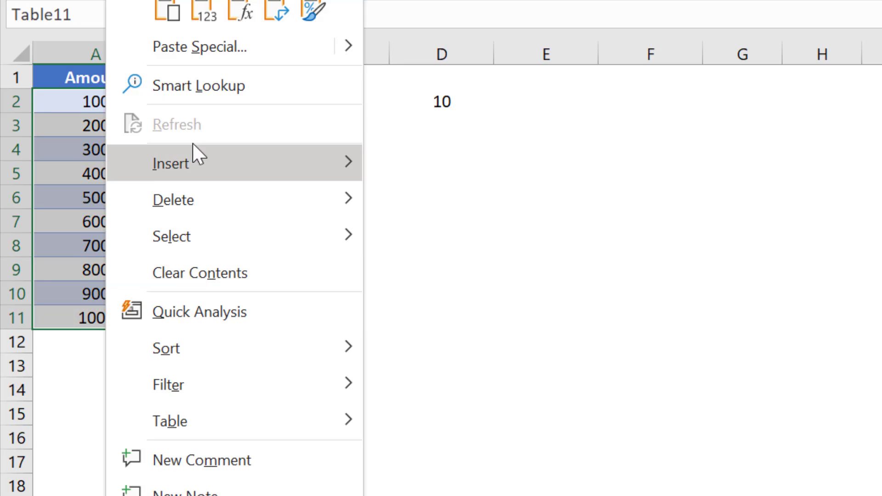
pyautogui.click(222, 49)
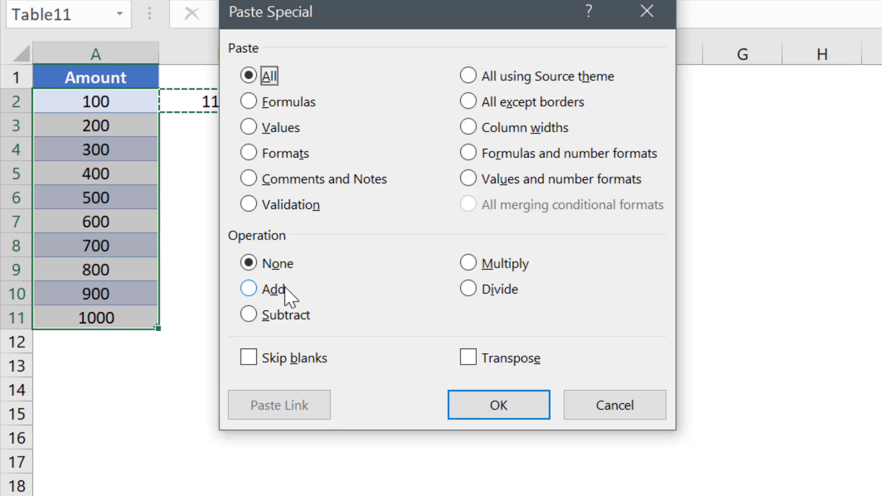
pyautogui.click(468, 266)
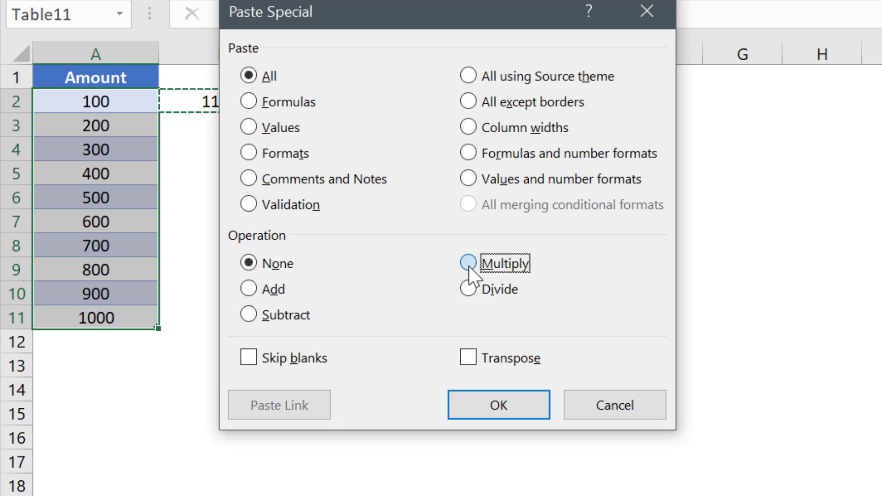
pyautogui.click(285, 130)
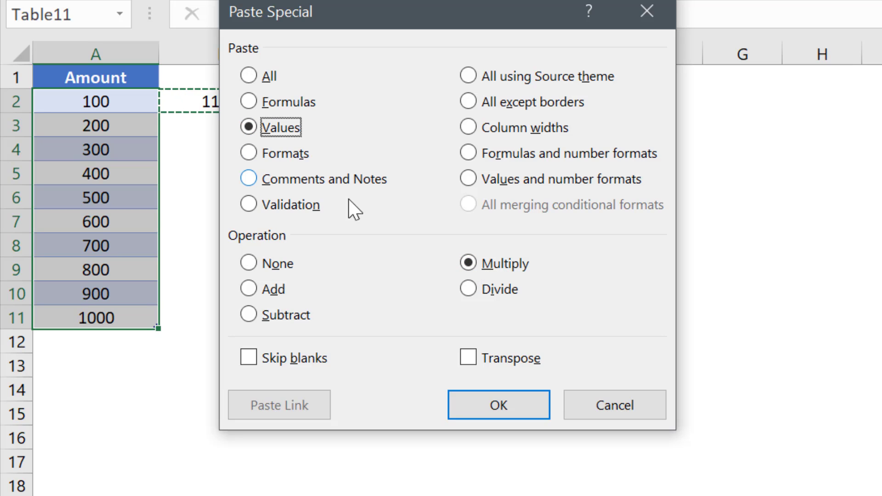
pyautogui.click(496, 409)
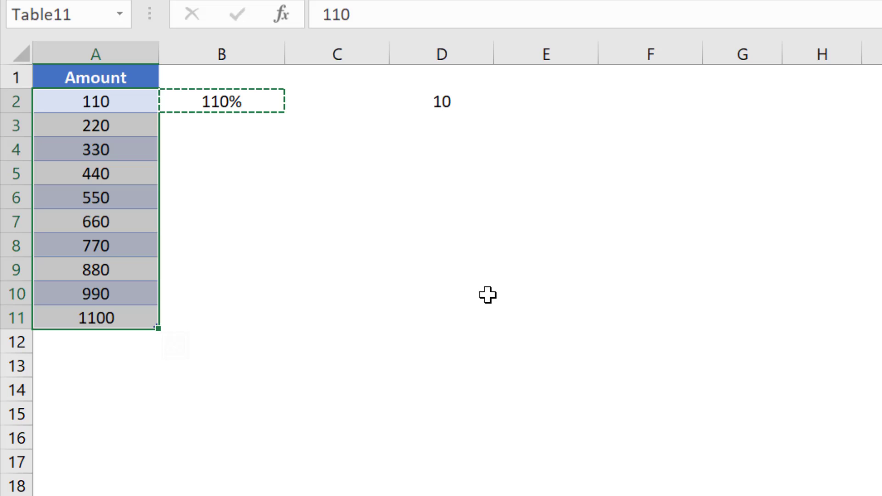
# Step: Divide Amounts A2:A11 by D2's 10 with a values-only Paste Special Divide
pyautogui.click(449, 99)
pyautogui.hotkey('ctrl', 'c')
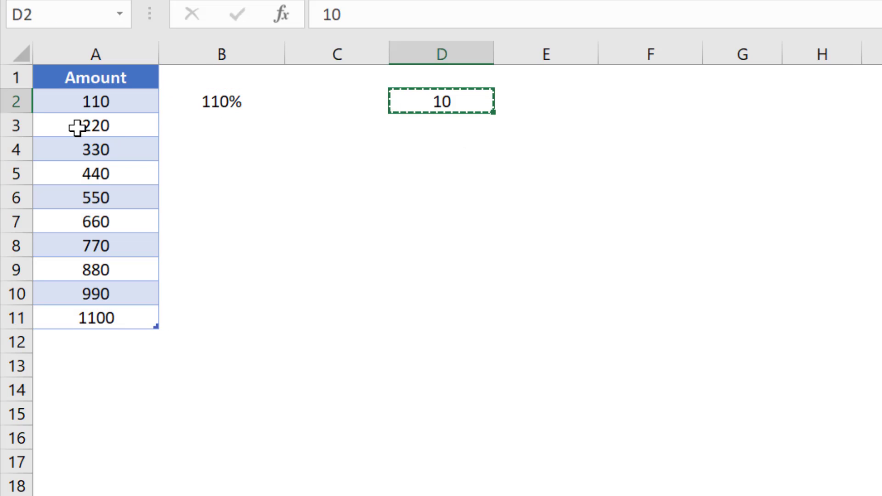
pyautogui.click(98, 99)
pyautogui.moveTo(99, 99); pyautogui.dragTo(99, 317)
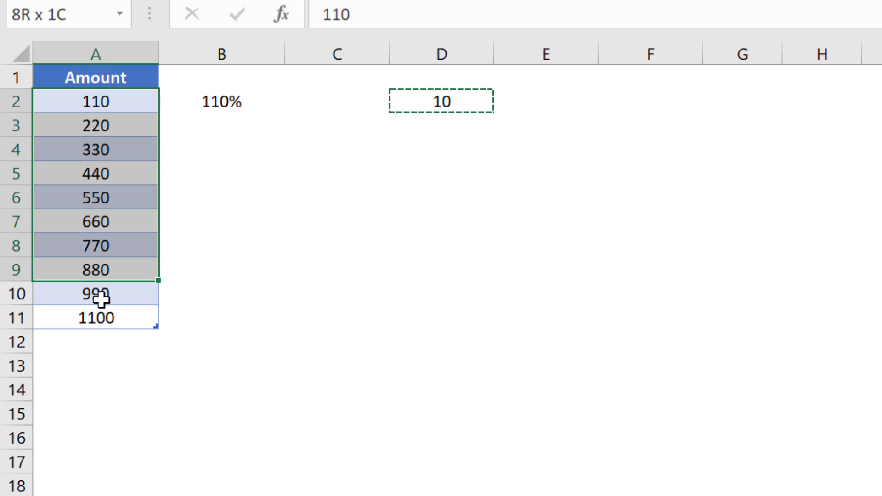
pyautogui.rightClick(102, 318)
pyautogui.click(199, 48)
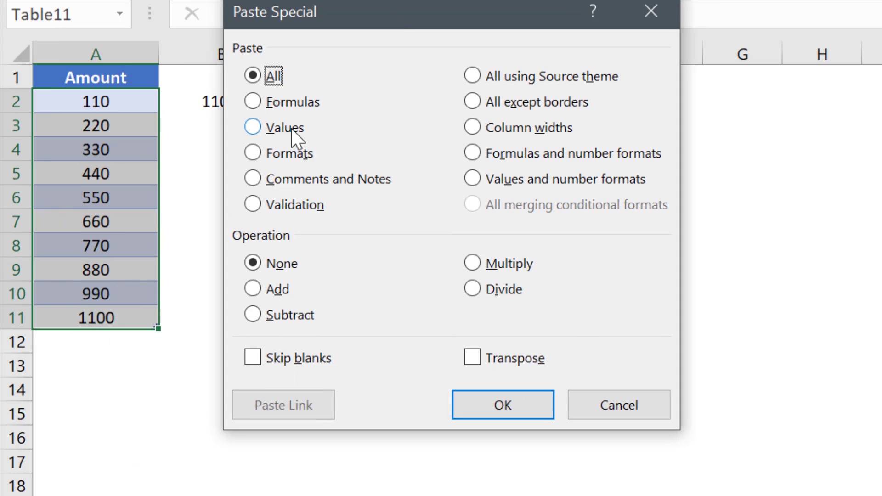
pyautogui.click(292, 128)
pyautogui.click(476, 294)
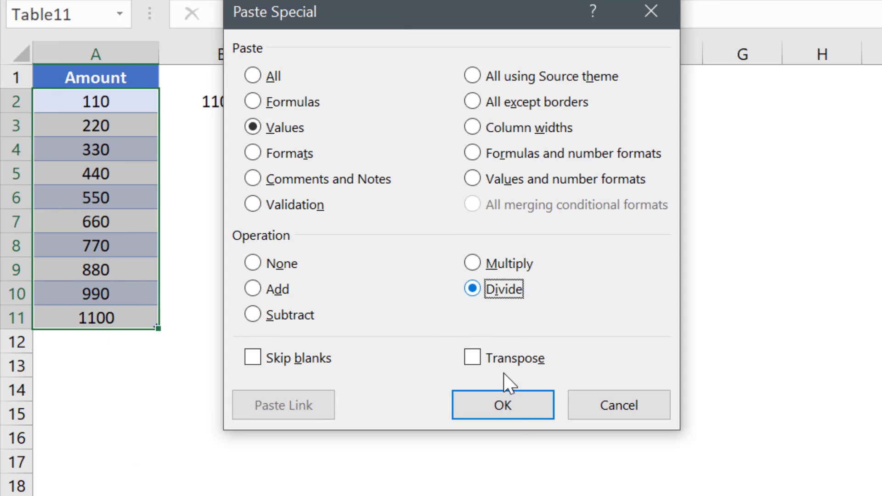
pyautogui.click(511, 415)
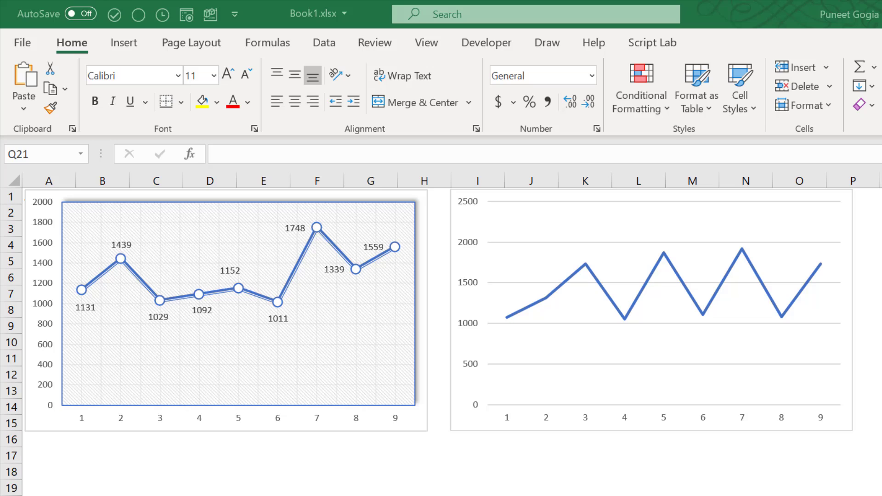
# Step: Paste Chart 1's formats onto Chart 2 via Paste Special Formats
pyautogui.click(377, 429)
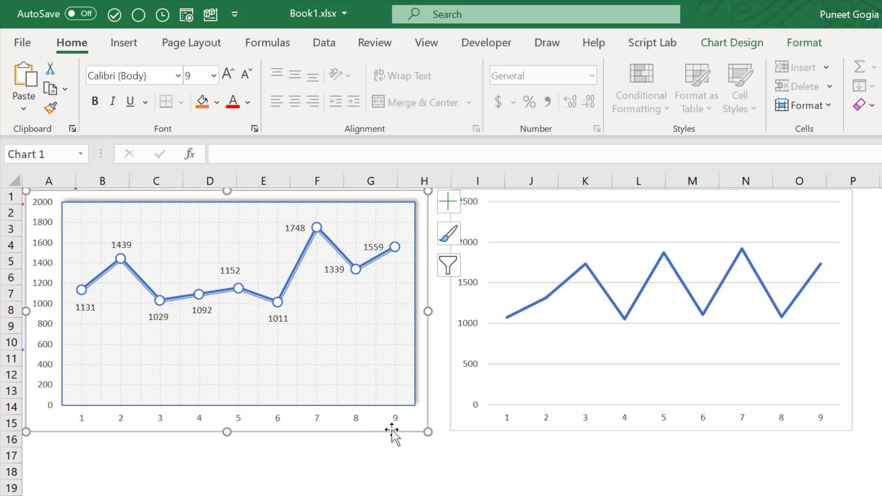
pyautogui.click(467, 423)
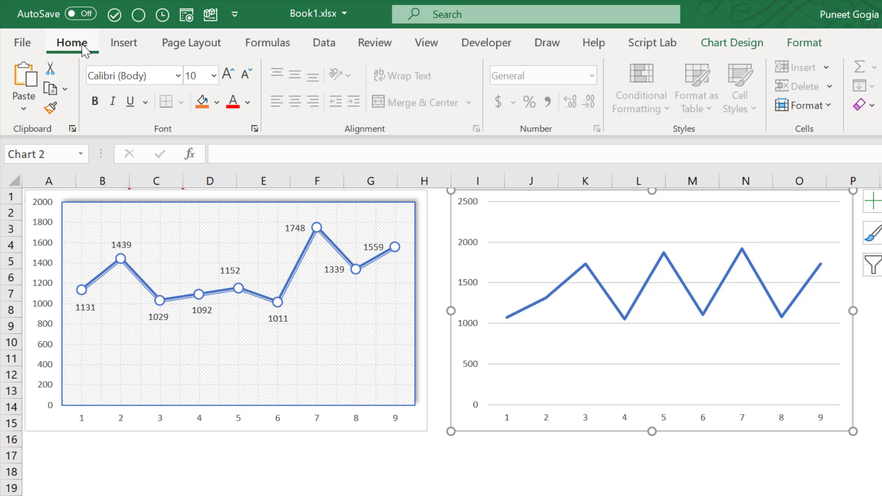
pyautogui.click(24, 109)
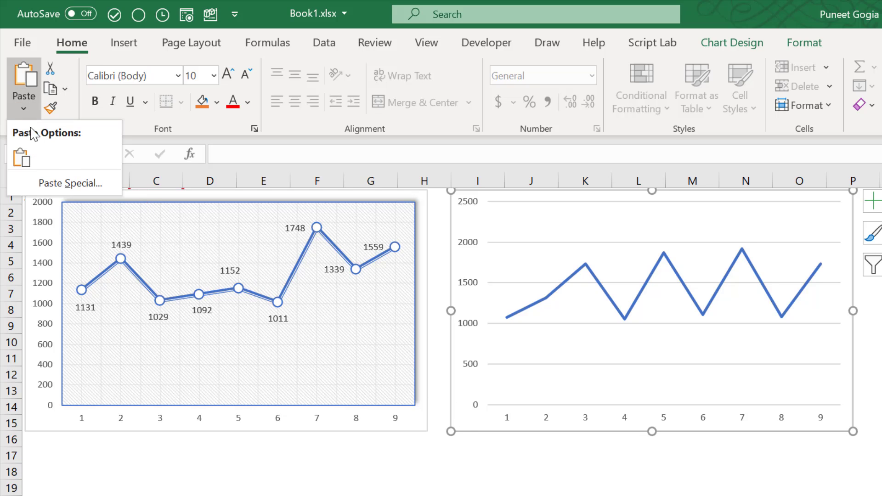
pyautogui.click(55, 181)
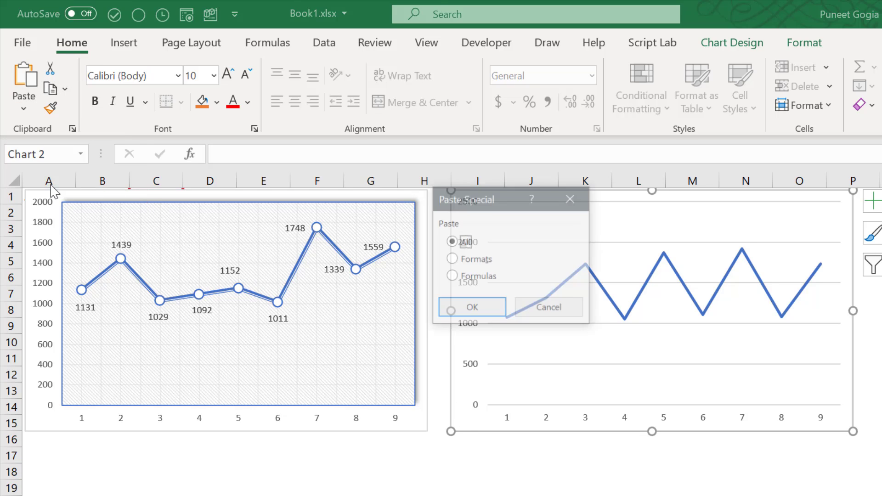
pyautogui.click(451, 259)
pyautogui.click(472, 309)
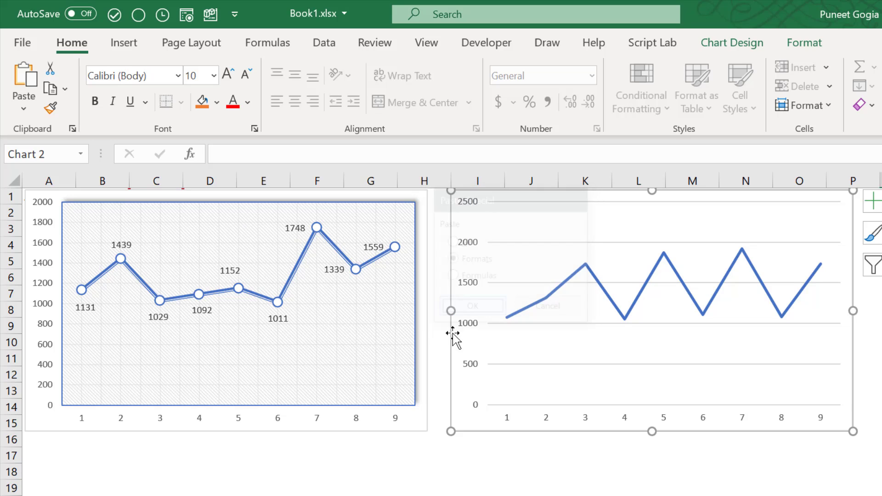
pyautogui.click(433, 475)
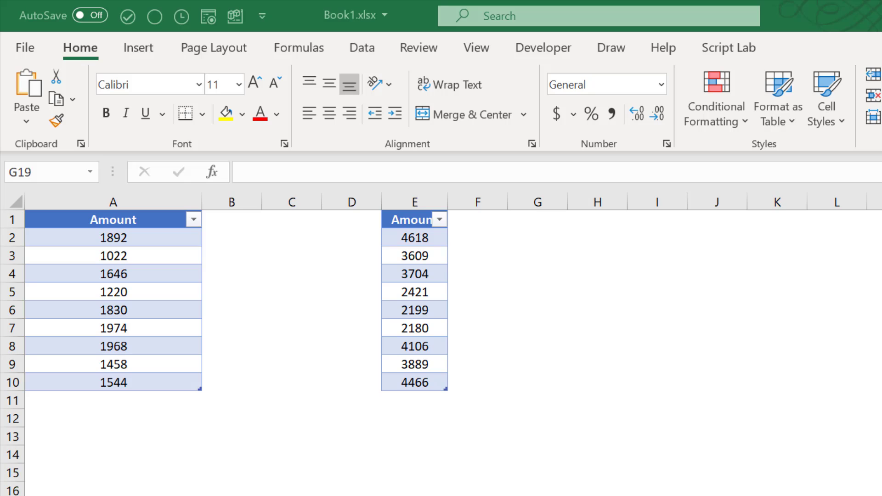
# Step: Copy column A and paste only its column width onto column E
pyautogui.click(169, 196)
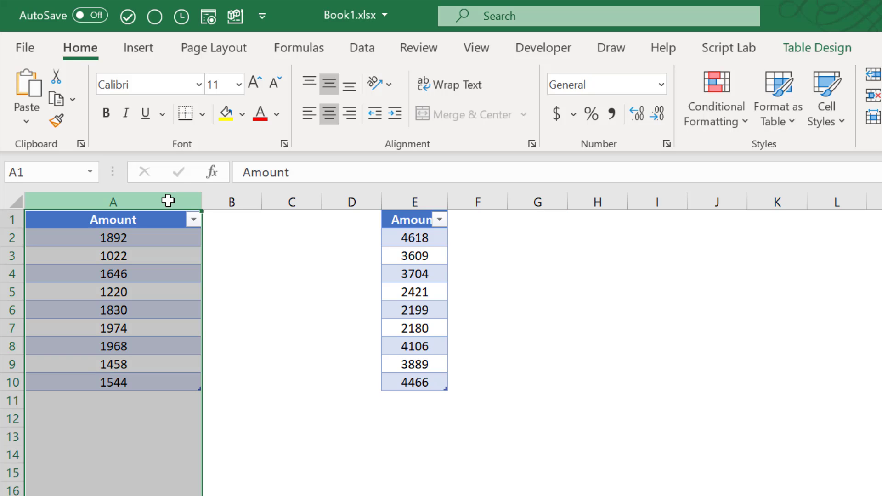
pyautogui.hotkey('ctrl', 'c')
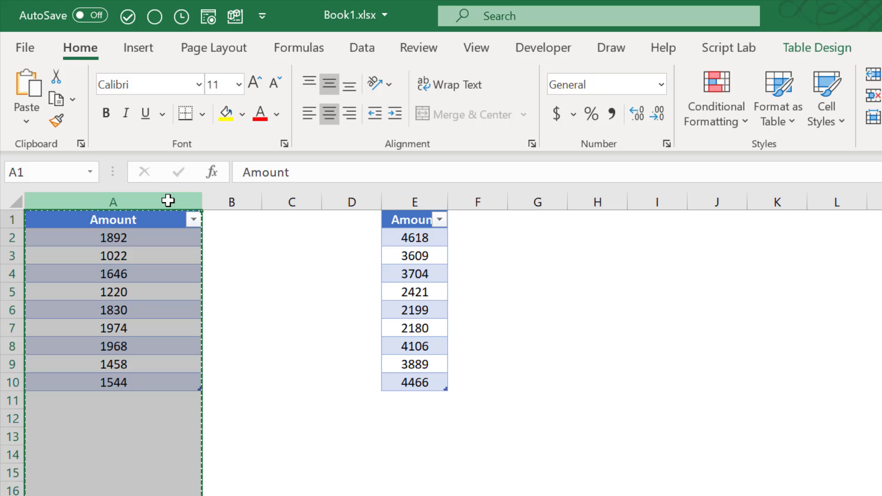
pyautogui.click(400, 198)
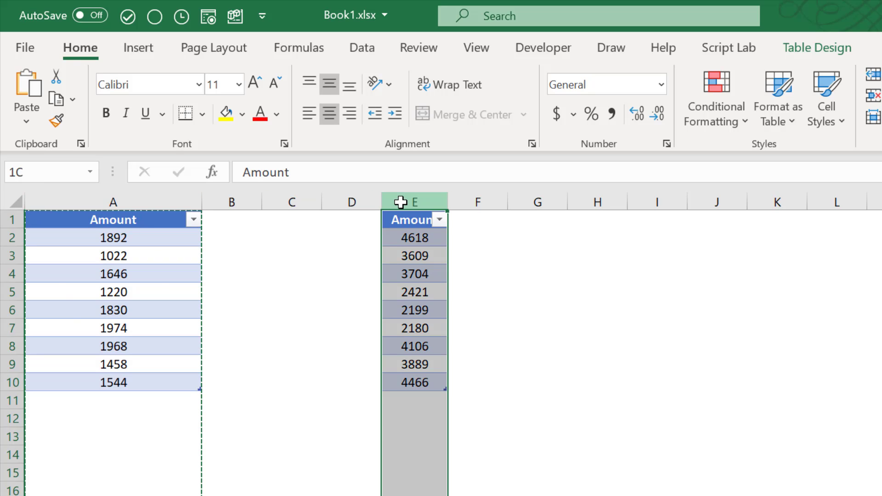
pyautogui.rightClick(401, 198)
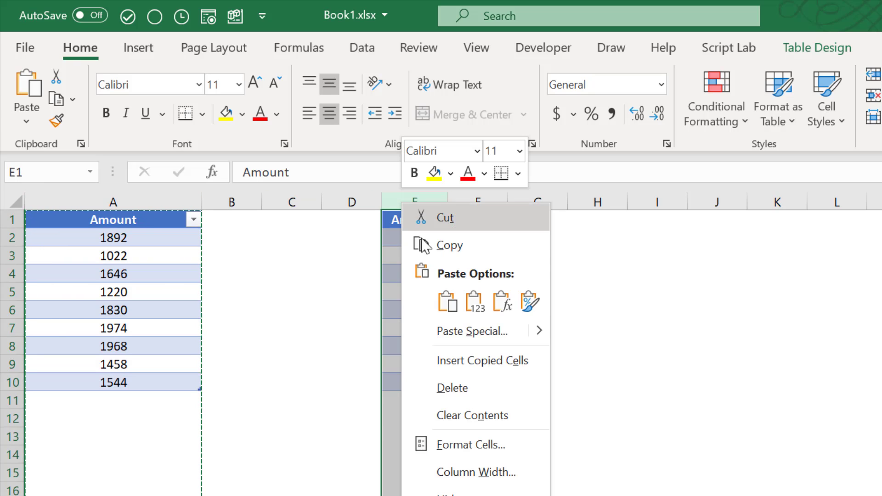
pyautogui.click(473, 331)
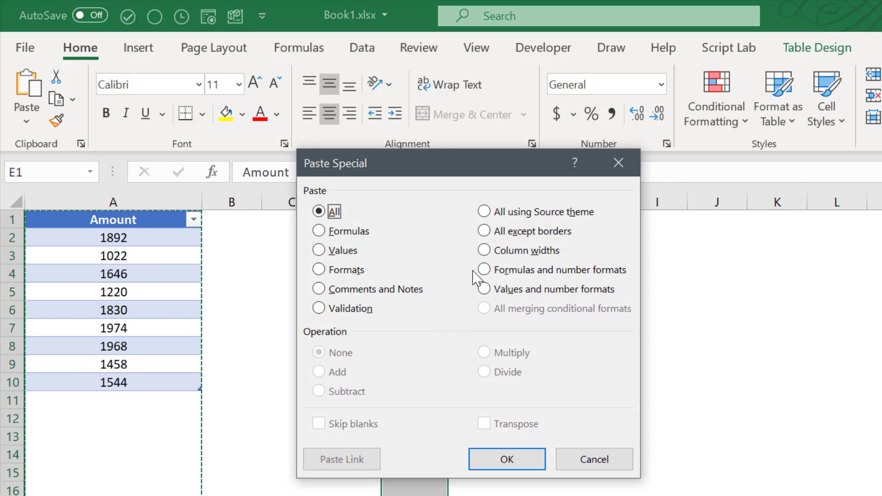
pyautogui.click(484, 250)
pyautogui.click(521, 462)
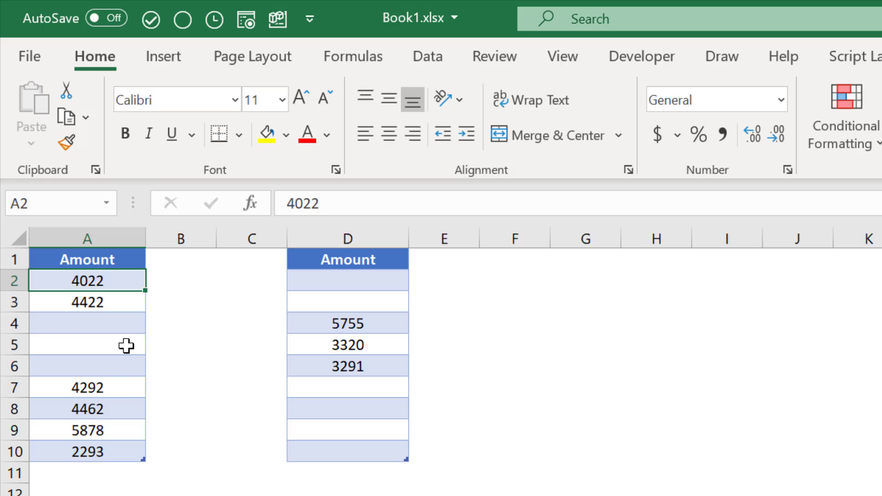
# Step: Paste A2:A10 plainly into D2, then undo since blanks overwrite D's values
pyautogui.moveTo(88, 281); pyautogui.dragTo(125, 449)
pyautogui.hotkey('ctrl', 'c')
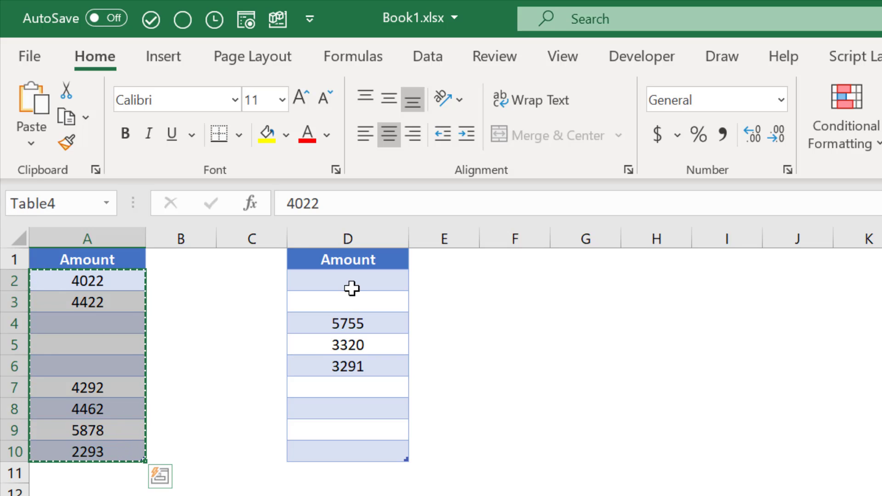
pyautogui.click(353, 280)
pyautogui.hotkey('ctrl', 'v')
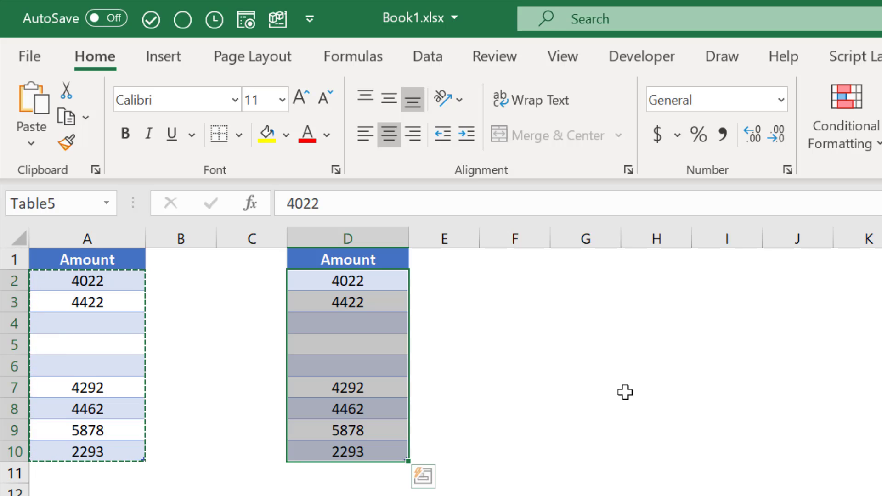
pyautogui.hotkey('ctrl', 'z')
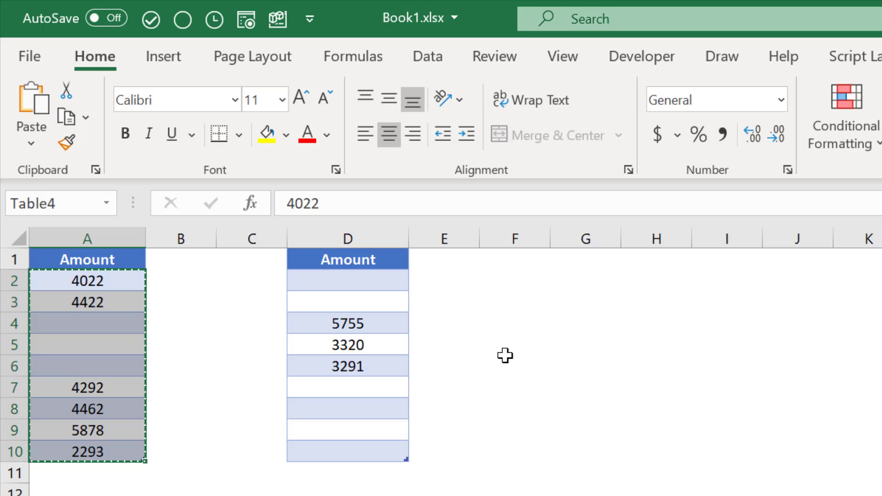
# Step: Paste the amounts as values into D2 with Skip blanks, keeping 5755, 3320 and 3291
pyautogui.rightClick(369, 277)
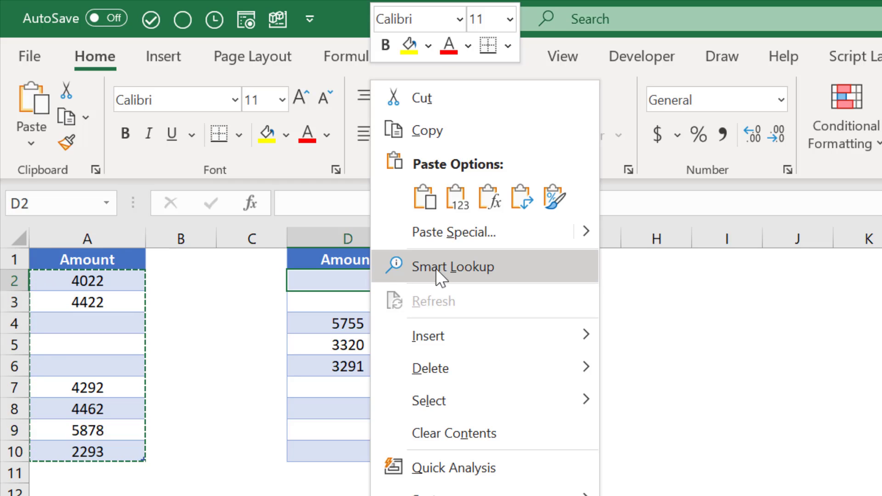
pyautogui.click(460, 233)
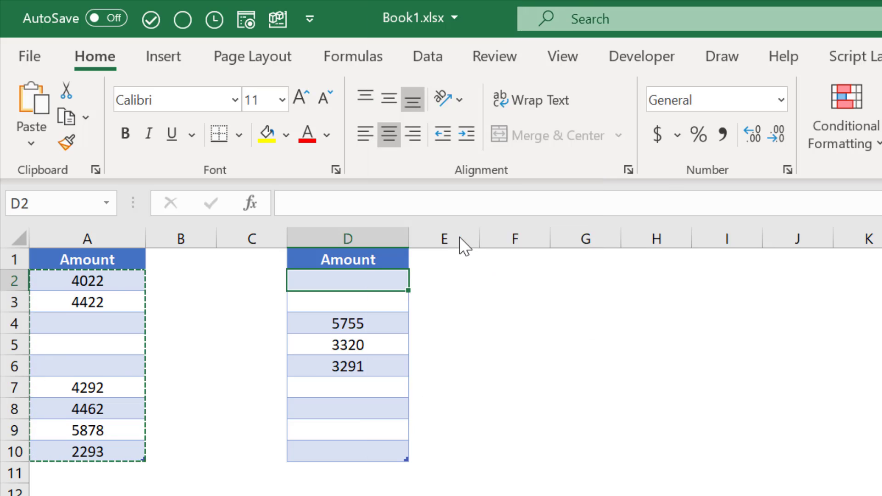
pyautogui.moveTo(422, 54); pyautogui.dragTo(578, 96)
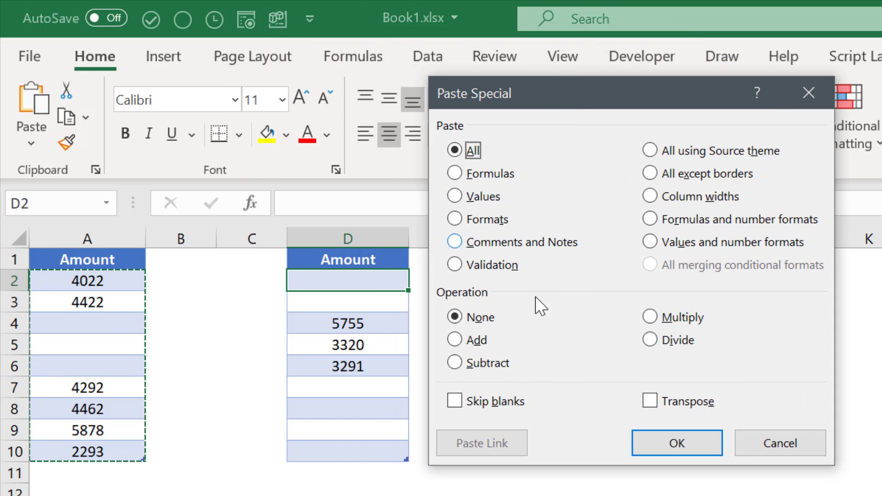
pyautogui.click(515, 403)
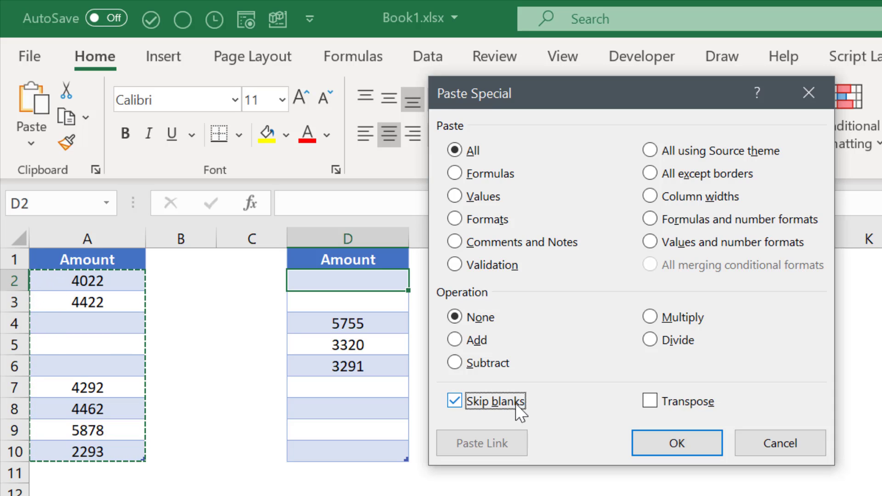
pyautogui.click(484, 197)
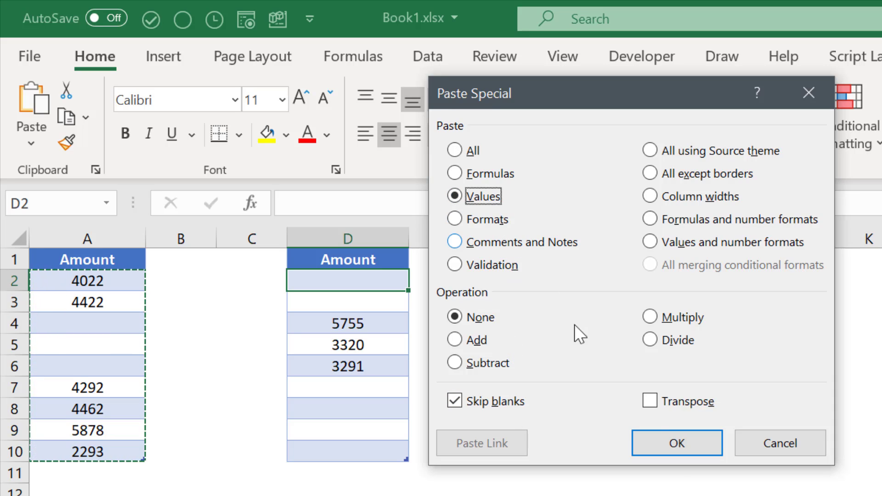
pyautogui.click(675, 454)
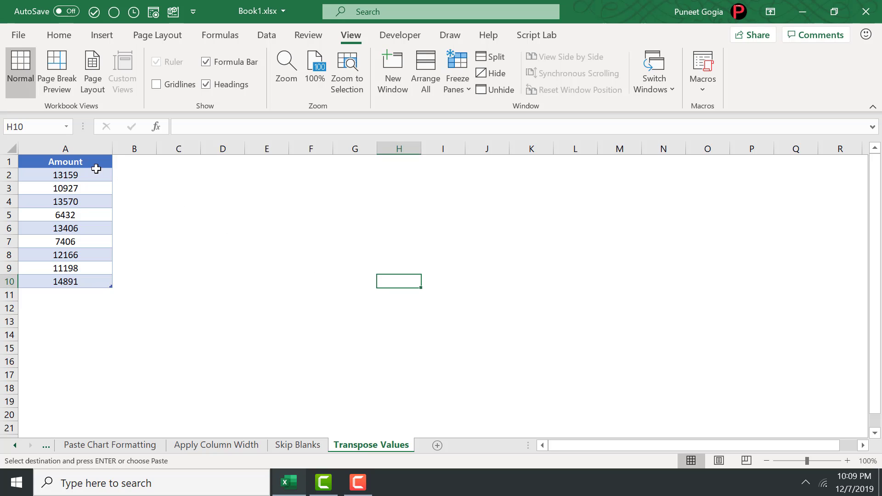
# Step: Paste A1:A10 transposed across row 1 starting at C1
pyautogui.moveTo(94, 163); pyautogui.dragTo(91, 278)
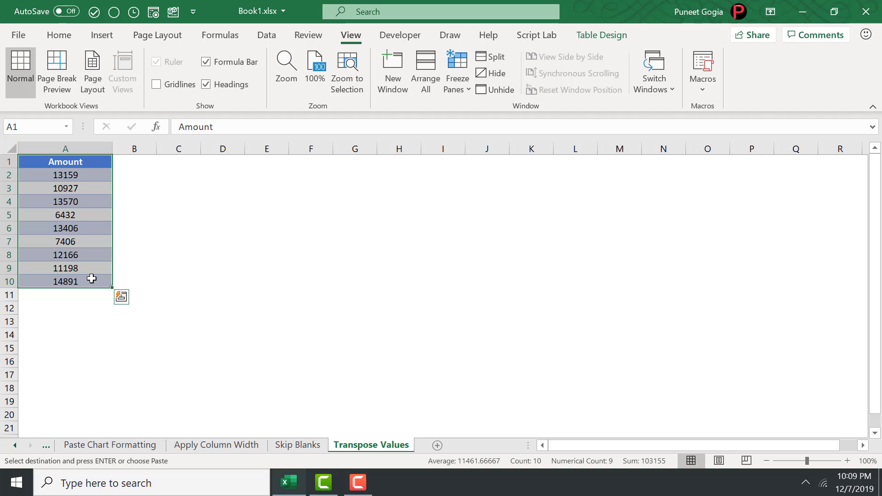
pyautogui.click(177, 163)
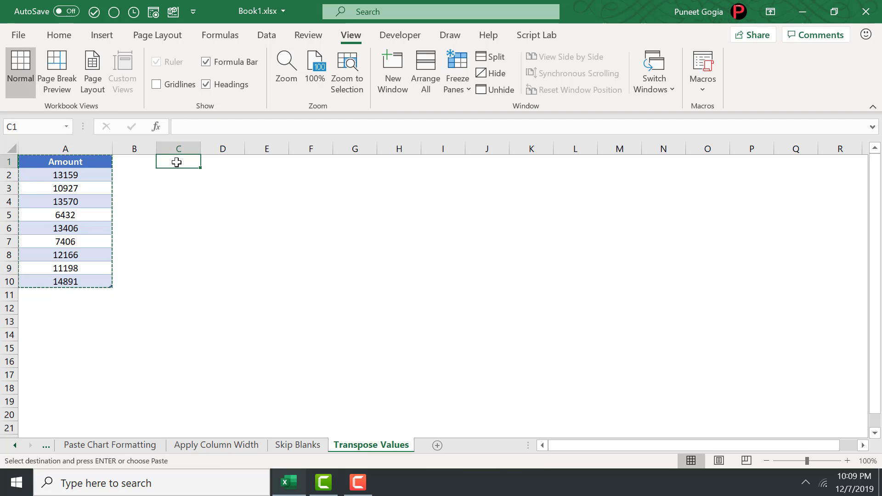
pyautogui.rightClick(177, 162)
pyautogui.click(234, 185)
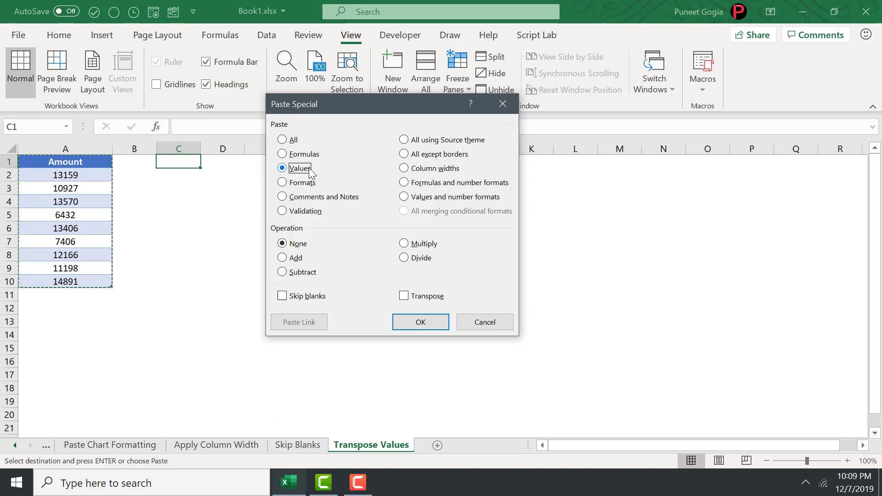
pyautogui.click(405, 298)
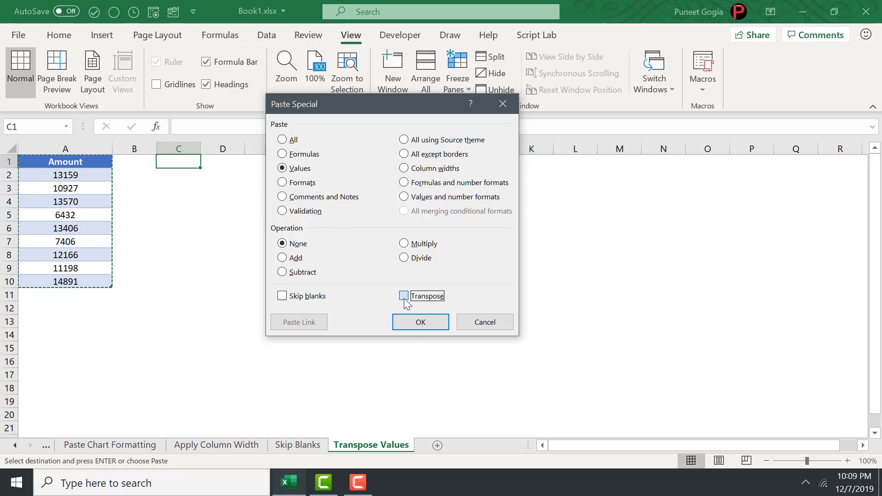
pyautogui.click(411, 325)
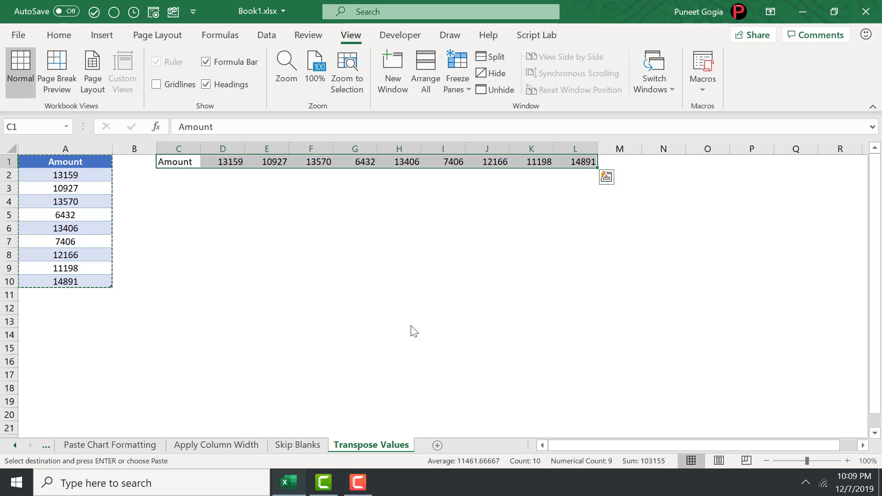
# Step: Paste C1:L1 transposed as values into a vertical column starting at C3
pyautogui.hotkey('ctrl', 'c')
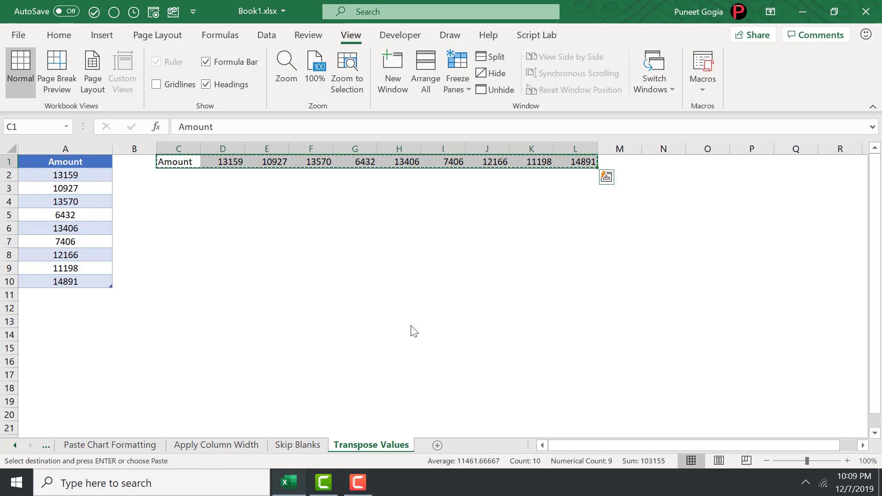
pyautogui.click(189, 192)
pyautogui.rightClick(190, 192)
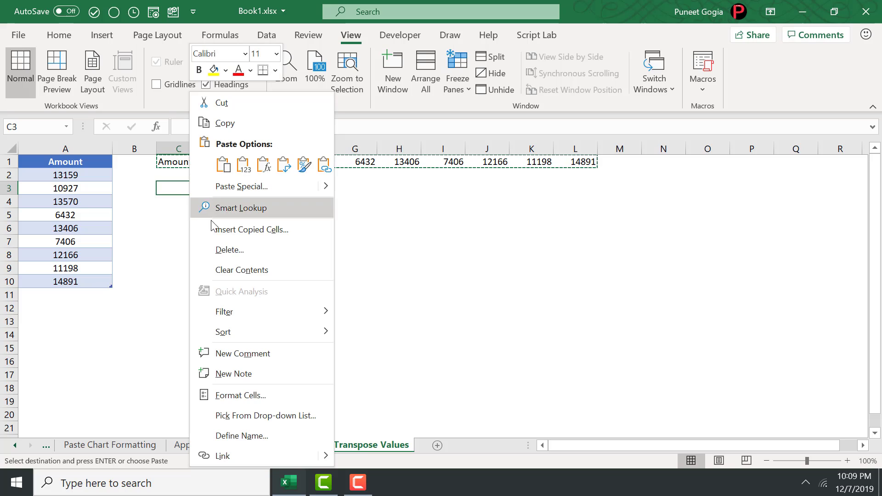
pyautogui.click(229, 190)
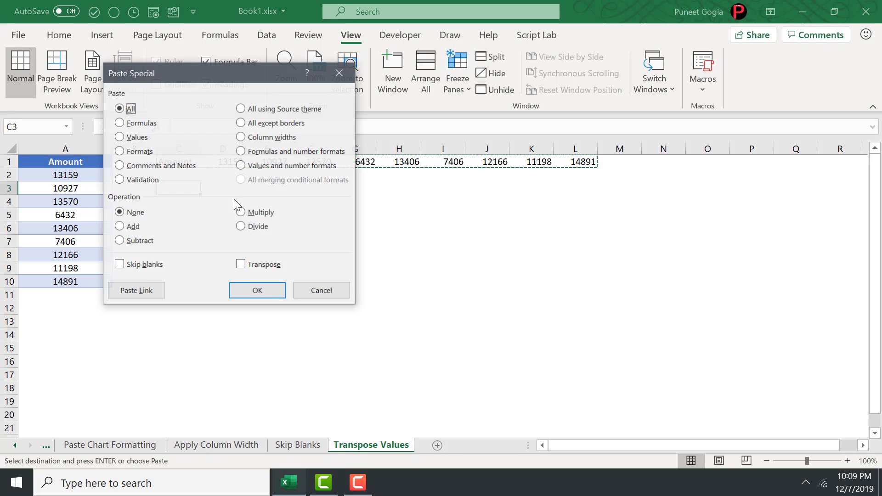
pyautogui.click(240, 264)
pyautogui.click(136, 137)
pyautogui.click(258, 290)
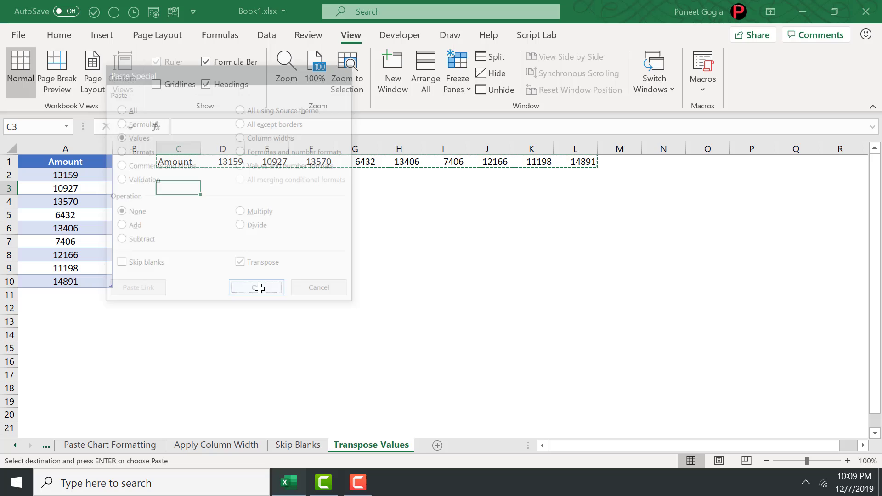